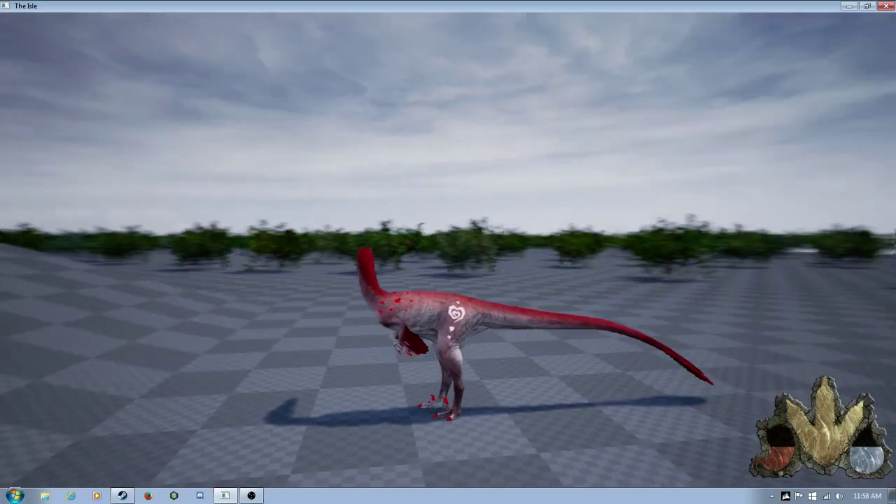
- Circle the camera around the red Austroraptor to view it from every side
drag(448, 252, 350, 280)
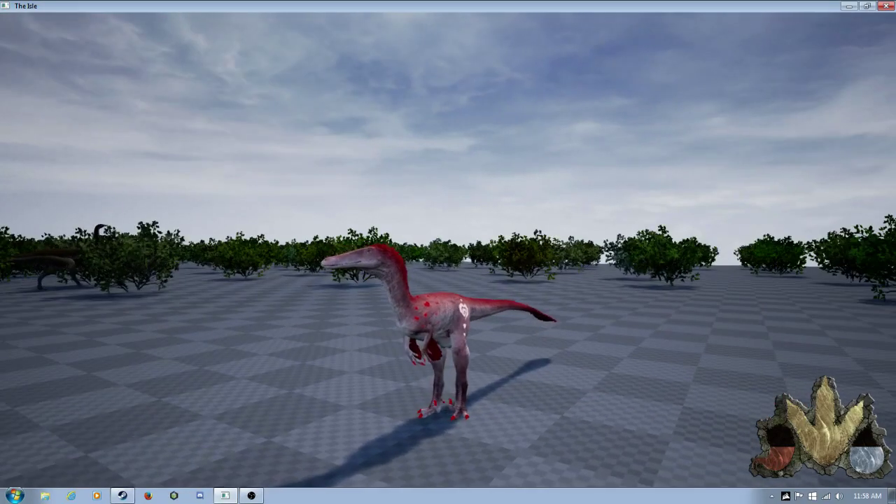
drag(448, 252, 392, 252)
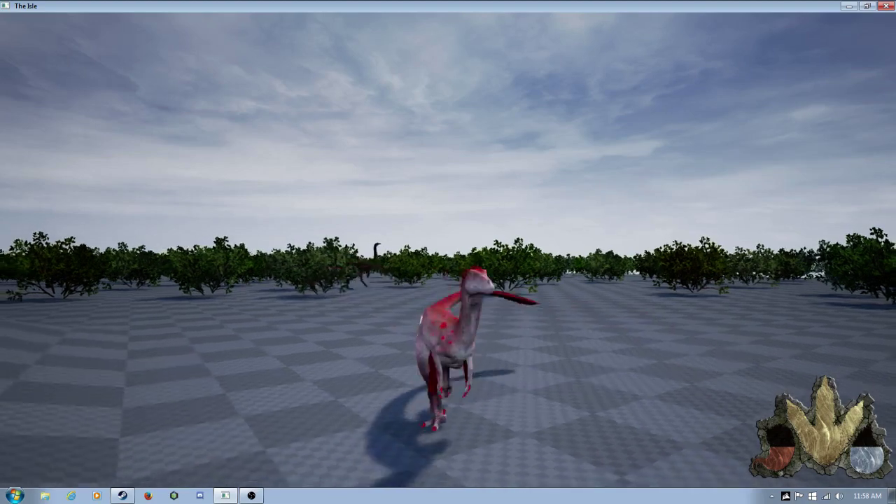
drag(448, 252, 315, 252)
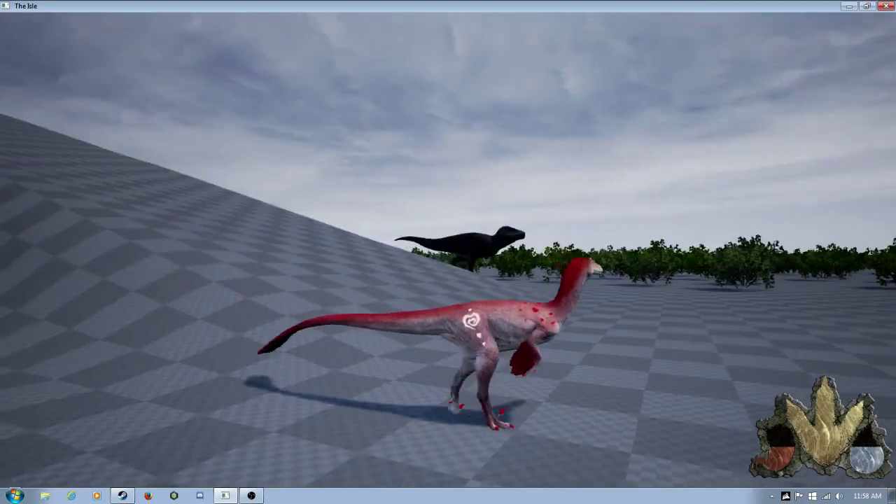
drag(448, 252, 280, 252)
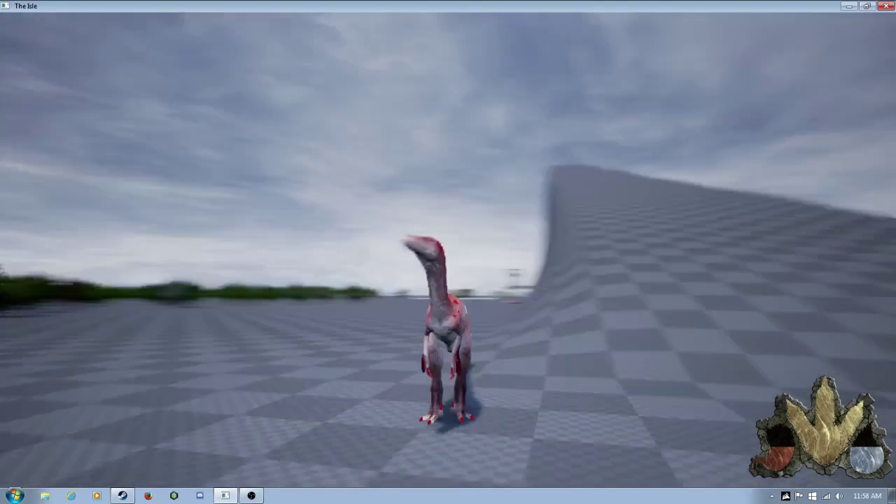
drag(448, 252, 280, 252)
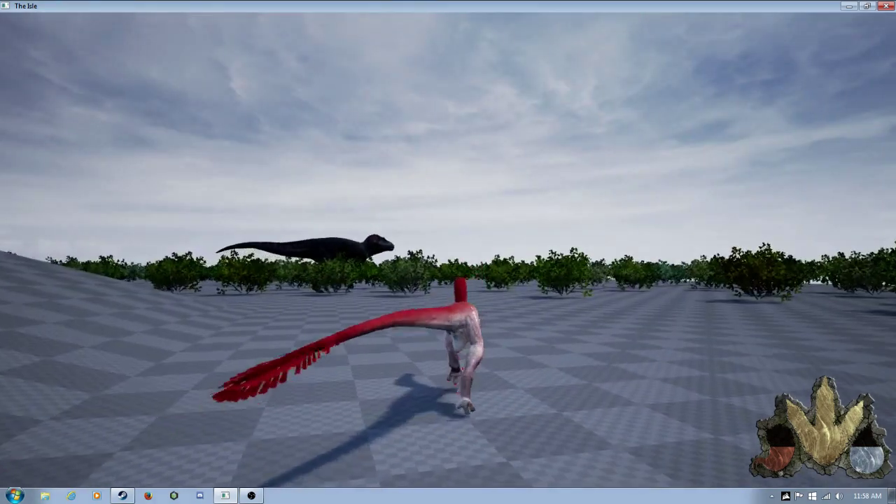
drag(448, 252, 280, 252)
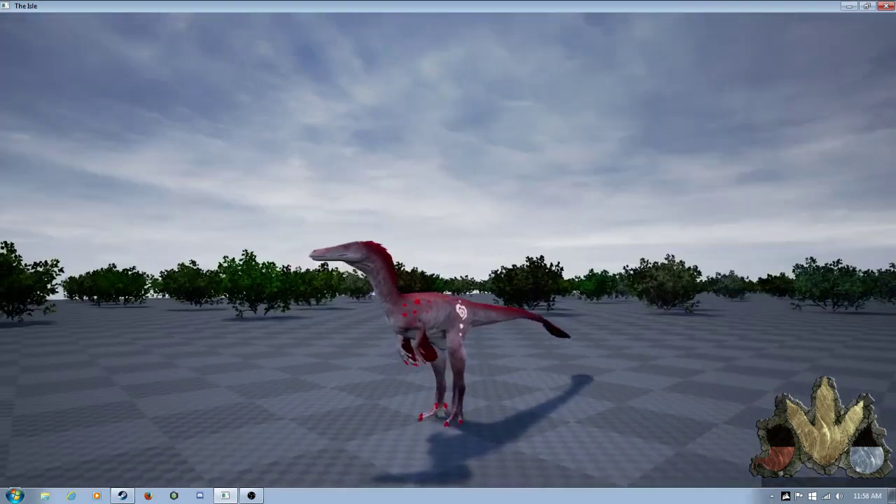
drag(448, 252, 280, 252)
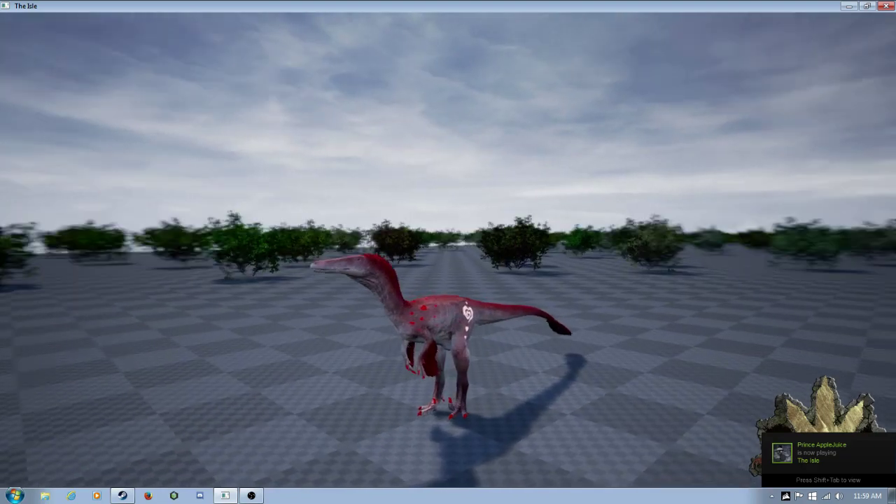
drag(448, 252, 280, 252)
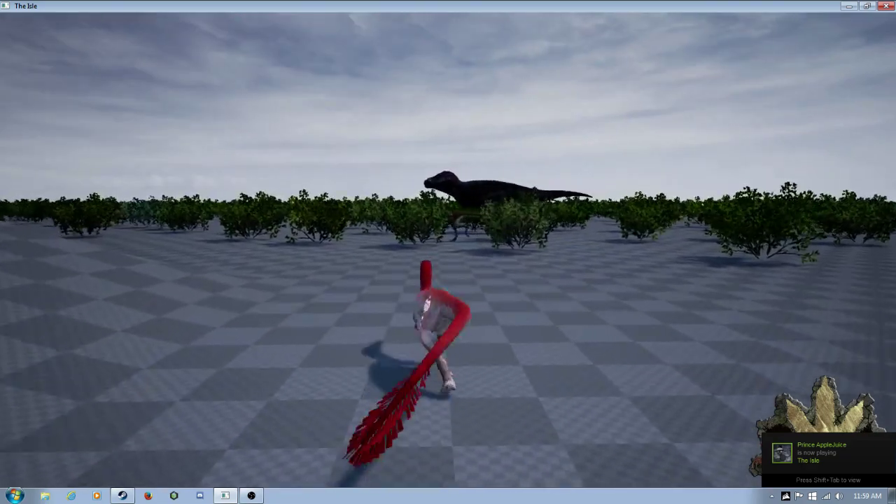
drag(448, 252, 280, 252)
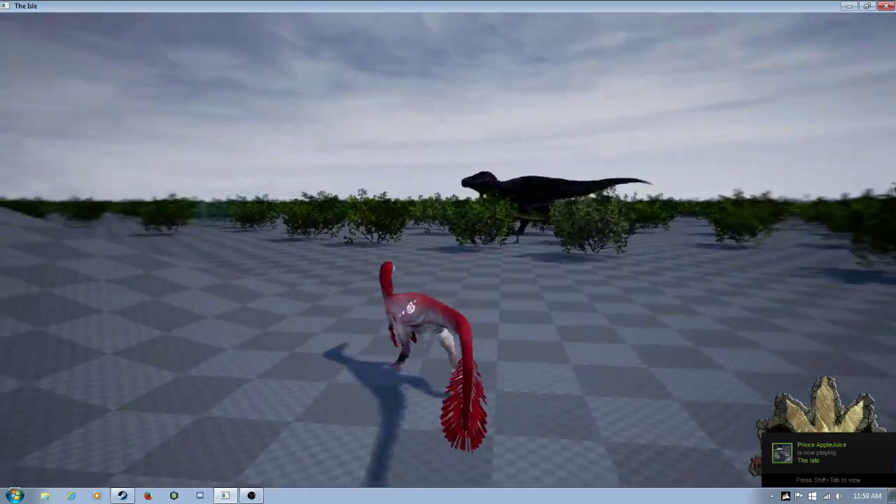
drag(448, 252, 280, 252)
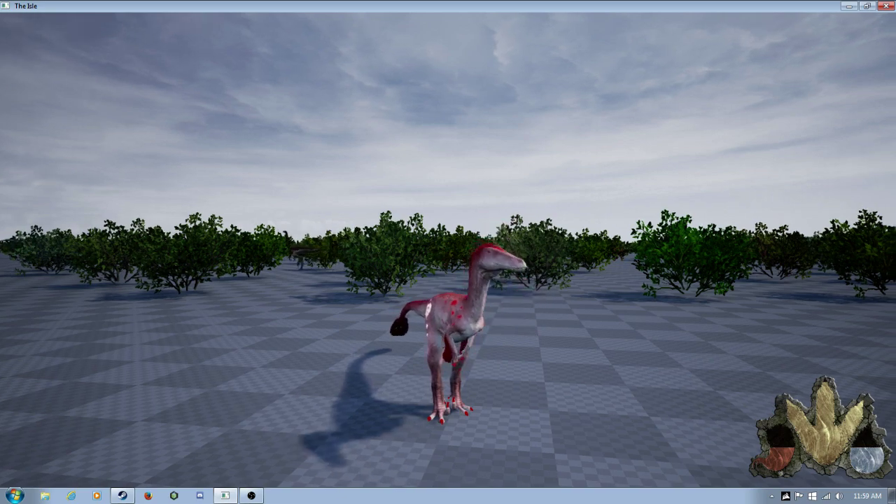
- Run the Austroraptor up the grey ramp and jump off its edge
key(w)
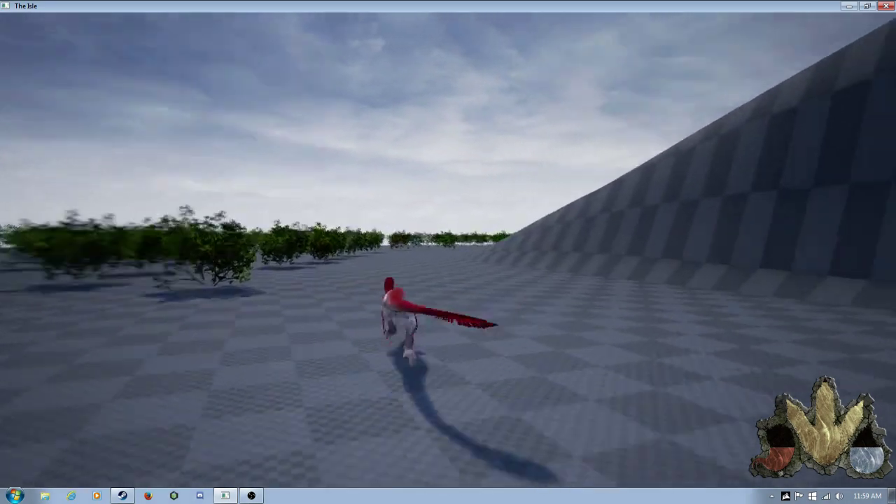
key(w)
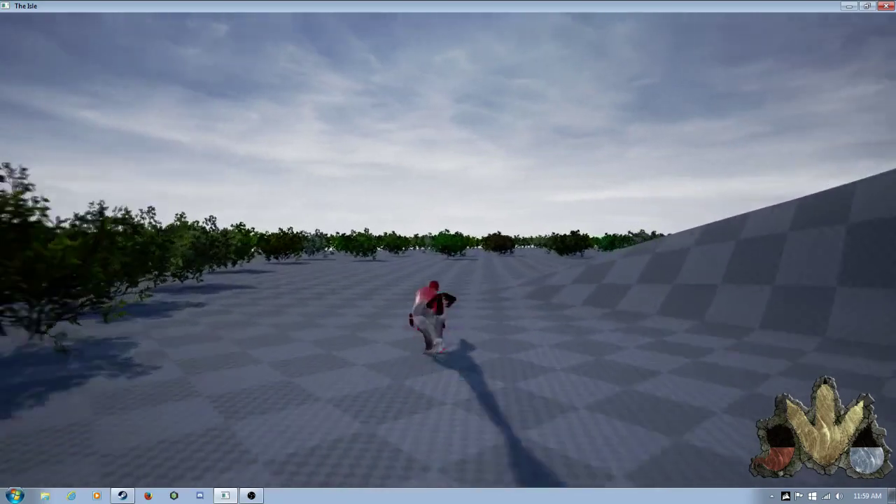
key(w)
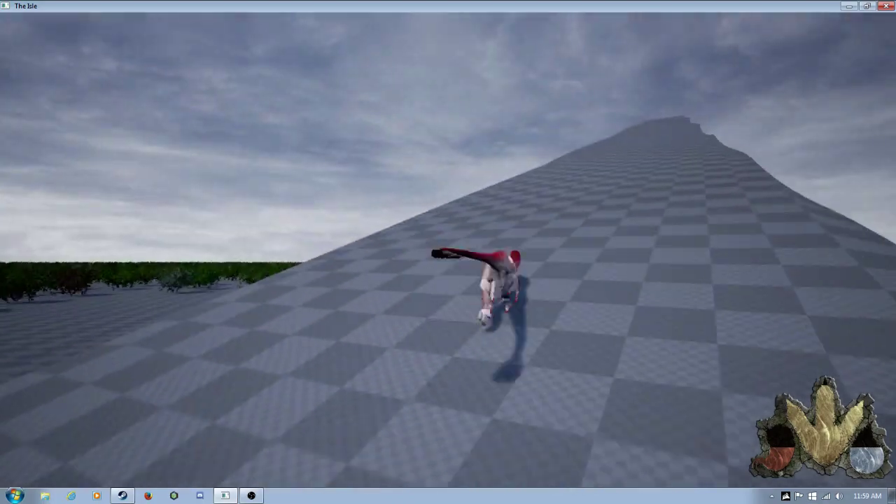
key(w)
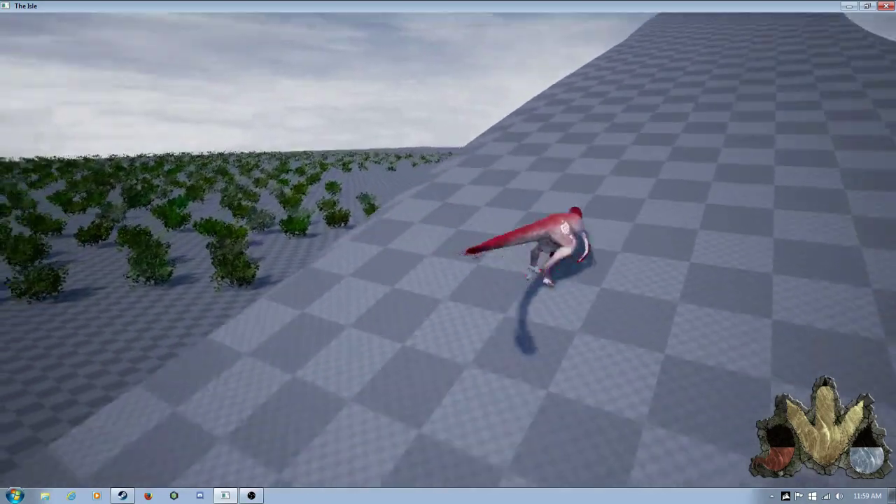
key(w)
key(space)
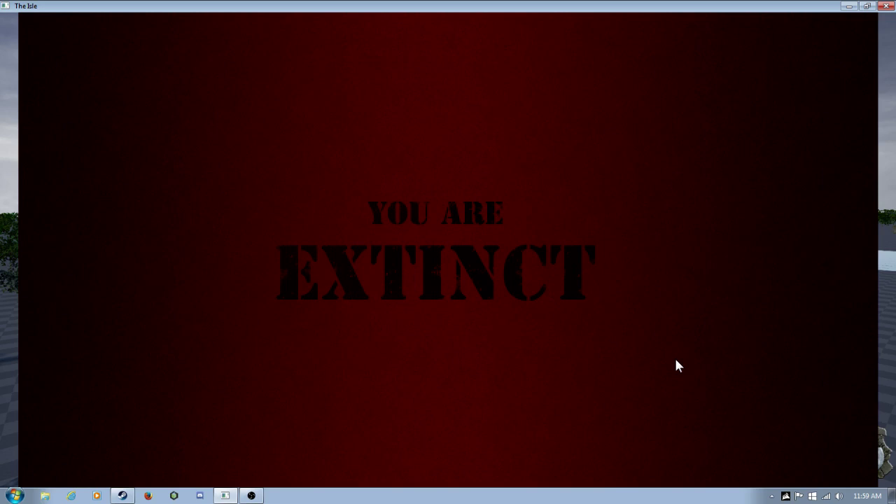
- Leave the death screen and spawn on the map as the Allosaurus
click(782, 240)
click(839, 256)
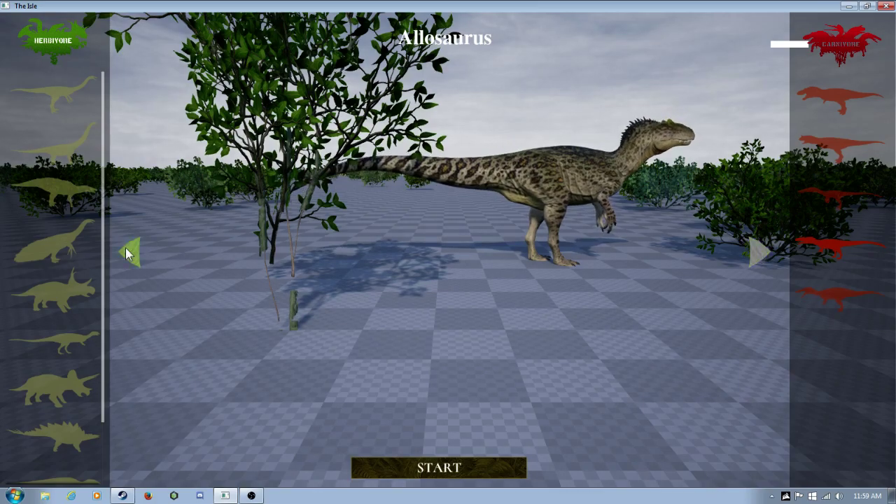
click(428, 468)
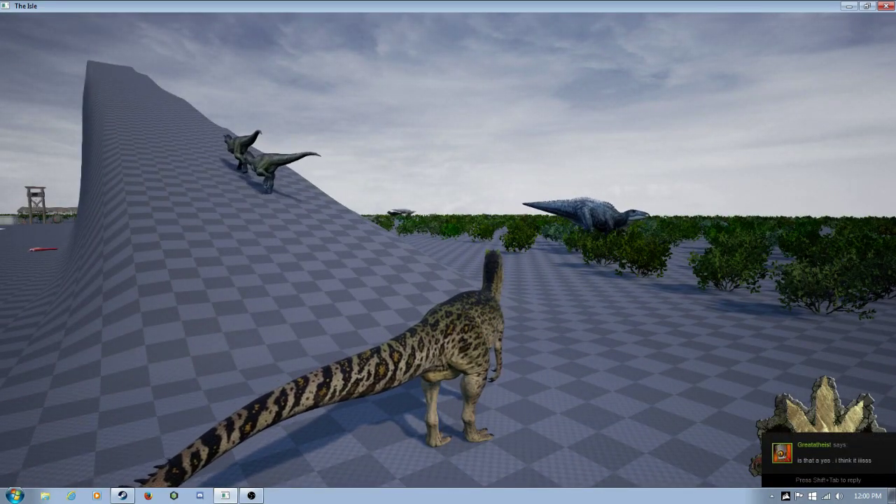
- Check the server scoreboard and Steam overlay chat, then close both
key(Tab)
key(shift+Tab)
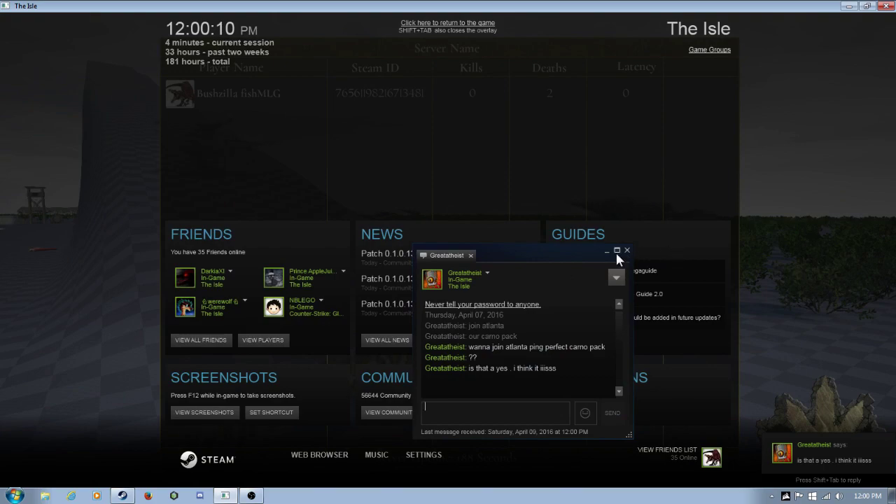
click(628, 250)
key(shift+Tab)
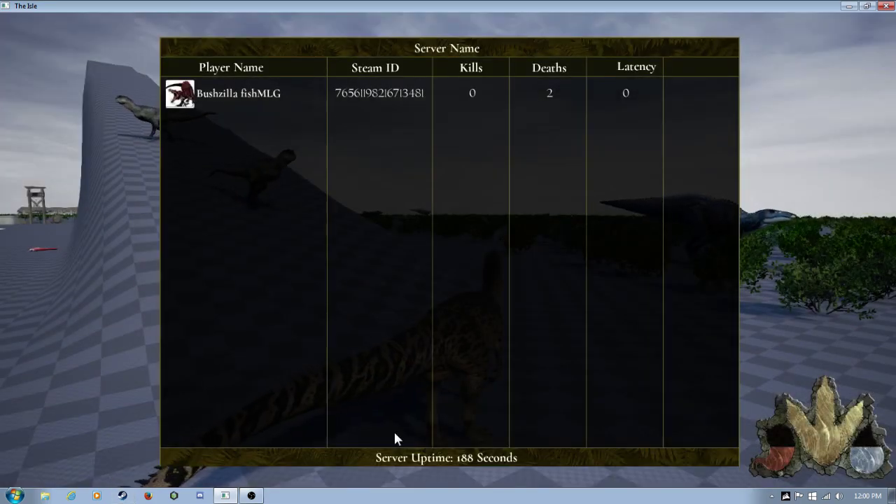
key(Tab)
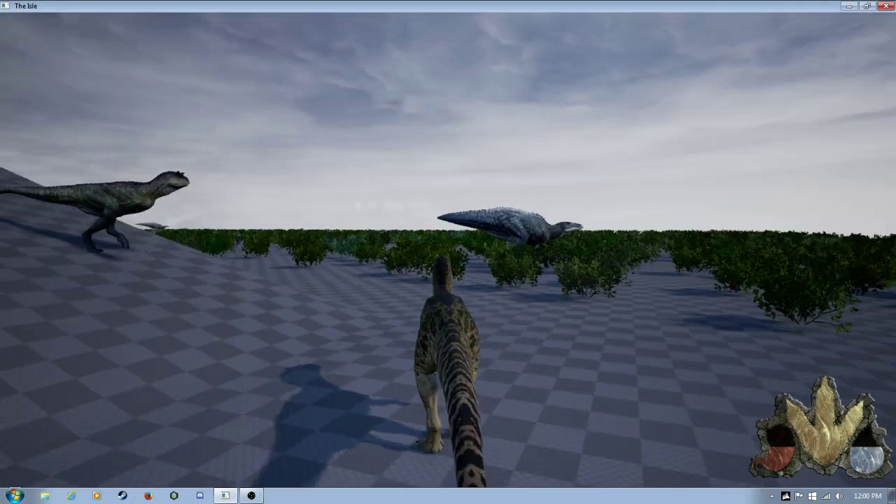
- Orbit the camera around the Allosaurus toward the ramp, other dinosaurs, checkered wall and bushes
drag(448, 252, 280, 252)
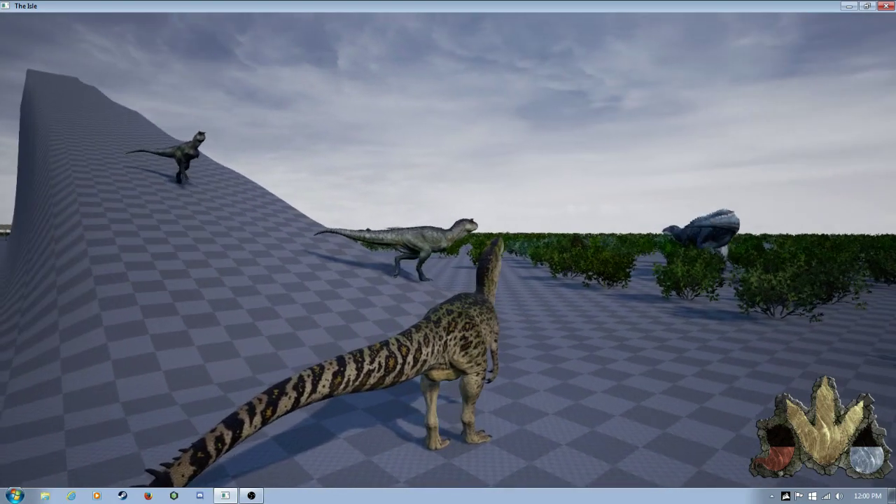
drag(448, 252, 210, 252)
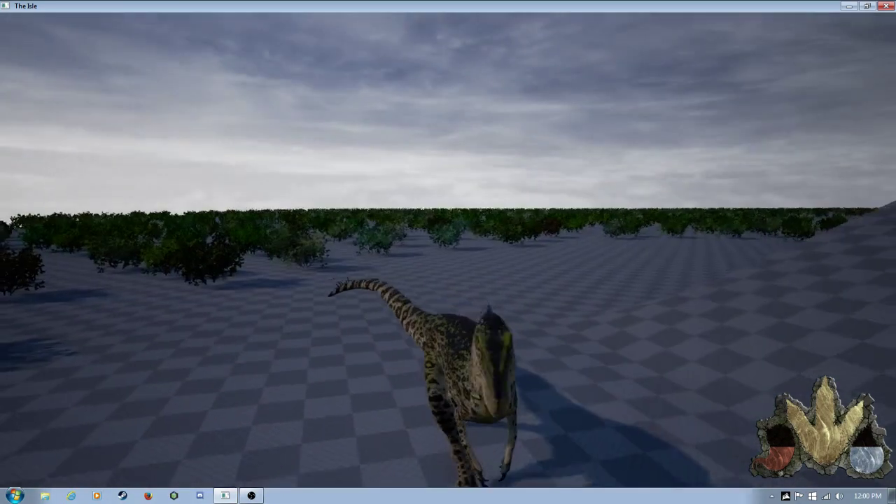
drag(448, 252, 210, 252)
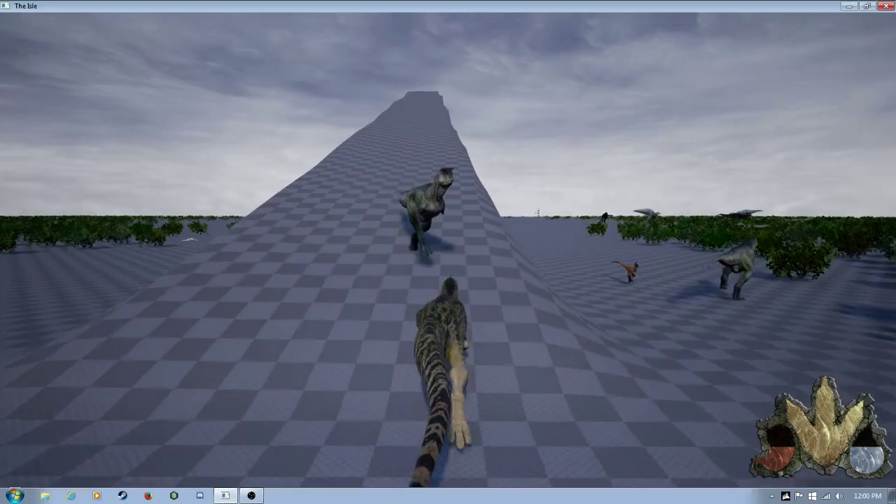
drag(448, 252, 630, 252)
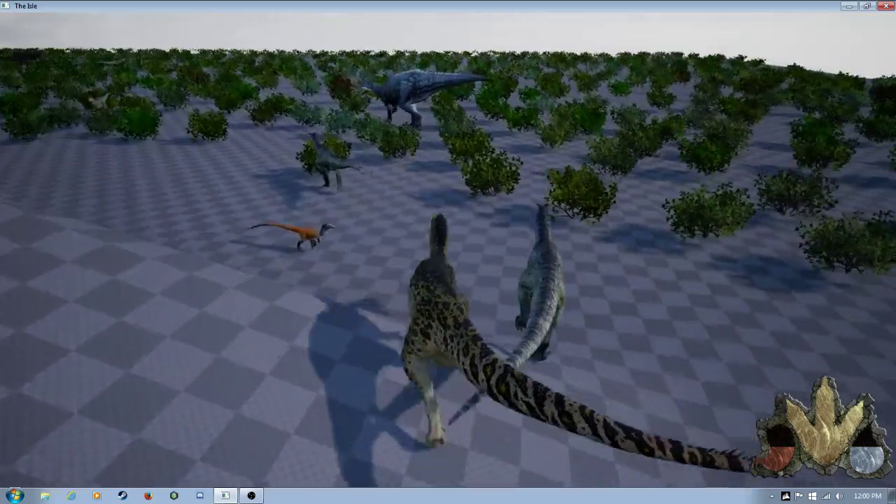
drag(448, 252, 350, 175)
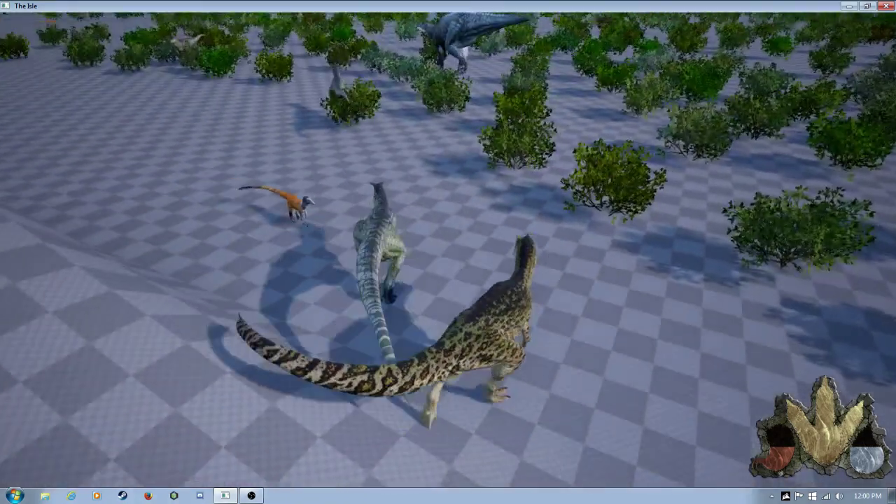
drag(448, 252, 532, 210)
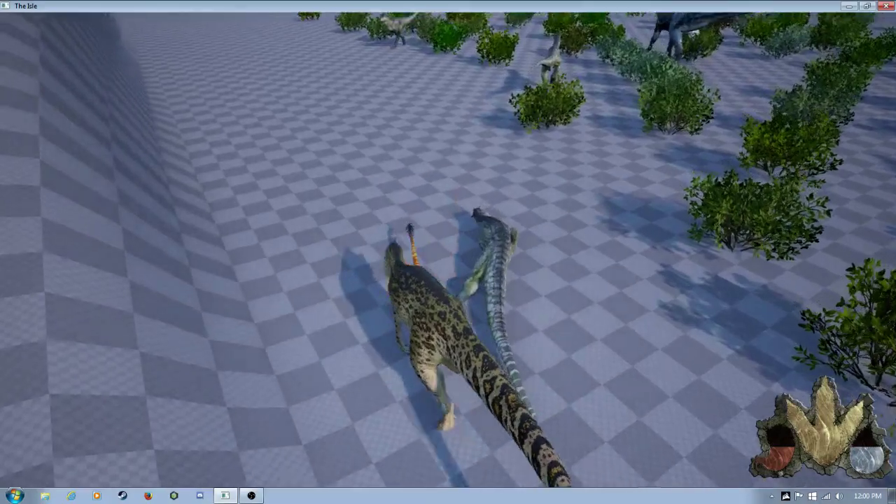
drag(448, 252, 448, 140)
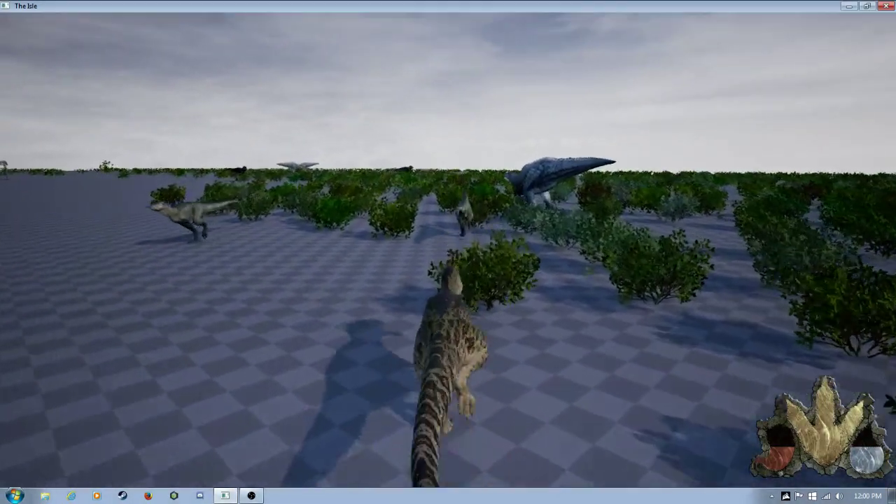
drag(448, 252, 280, 238)
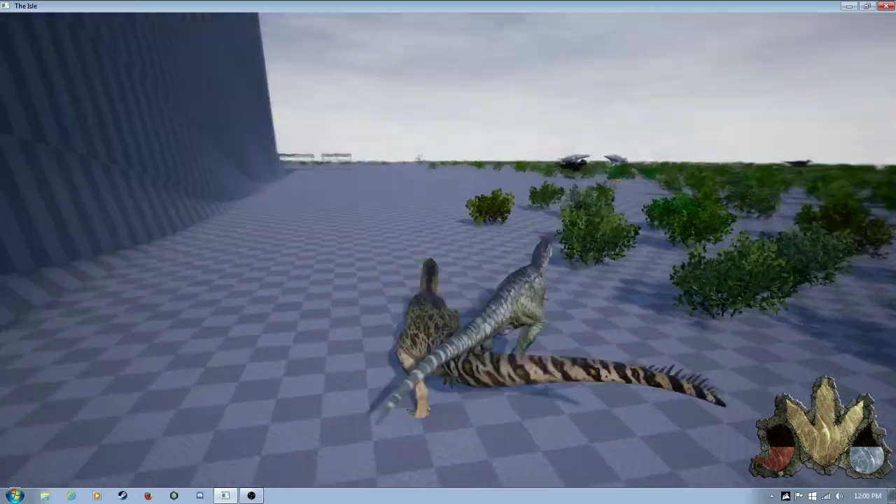
drag(448, 252, 630, 252)
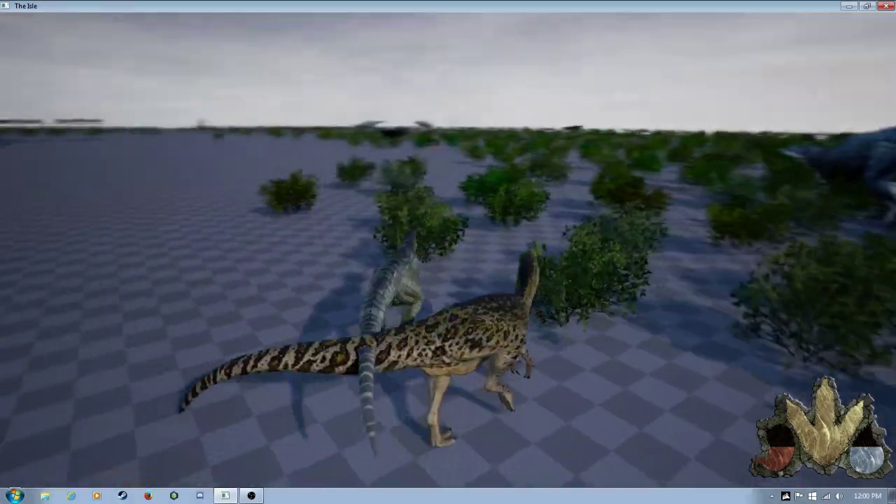
drag(448, 252, 315, 252)
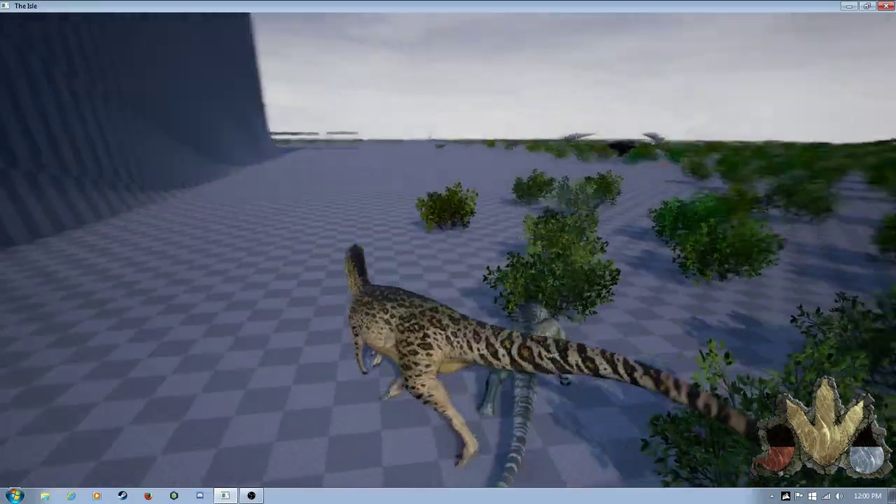
drag(448, 252, 630, 252)
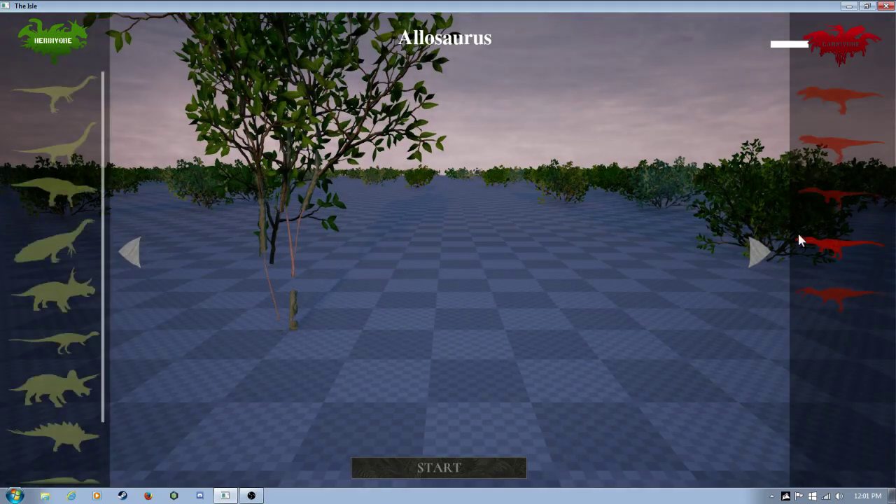
- Back at selection, cycle Suchomimus, Gallimimus and Puertasaurus skins
click(840, 298)
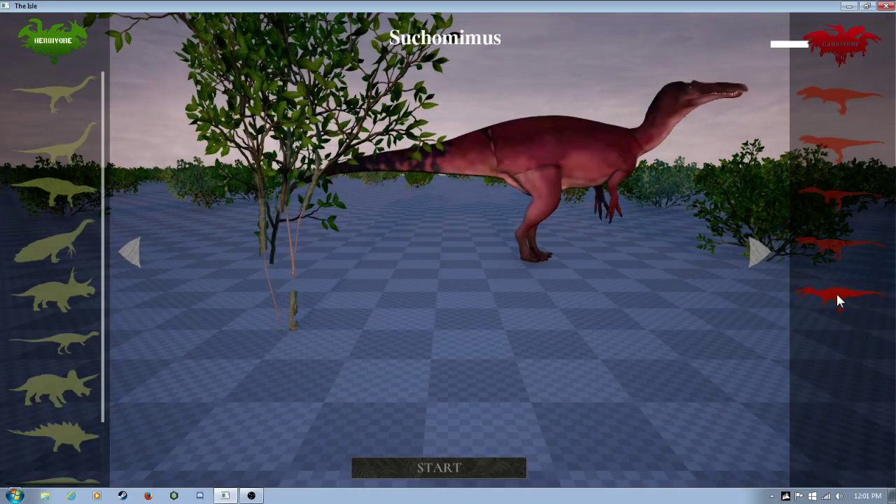
click(765, 241)
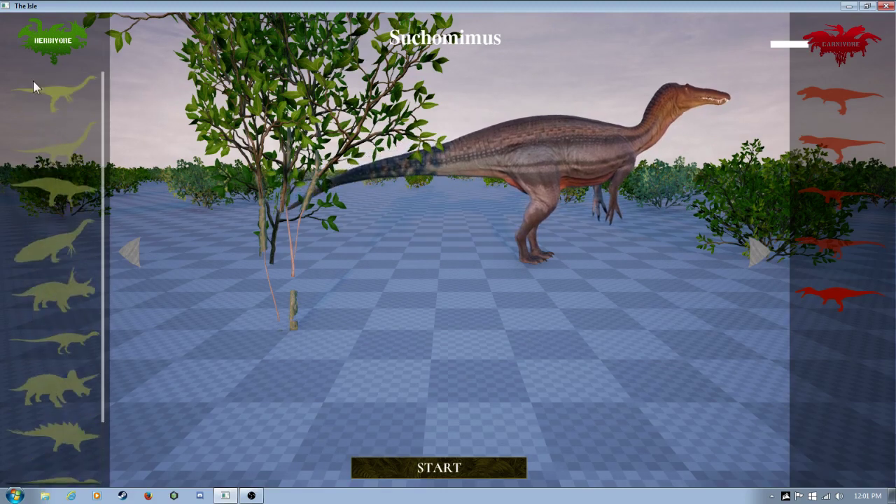
click(49, 105)
click(758, 246)
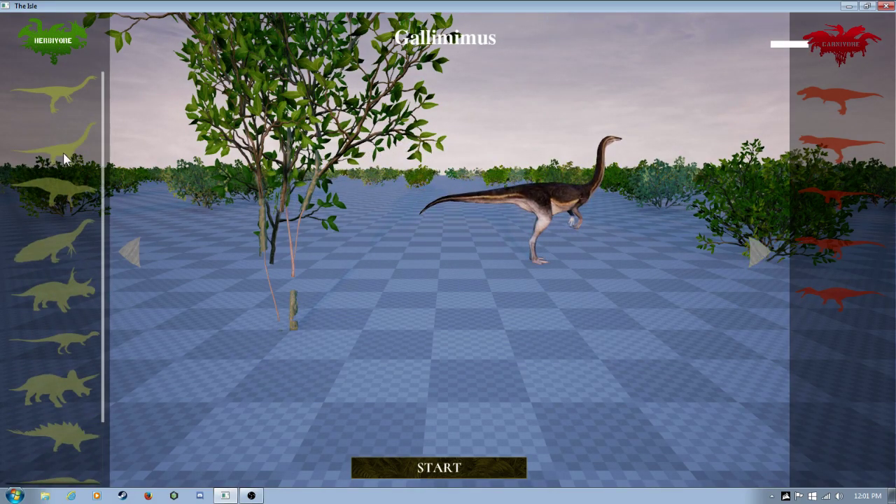
click(53, 143)
click(758, 246)
click(759, 247)
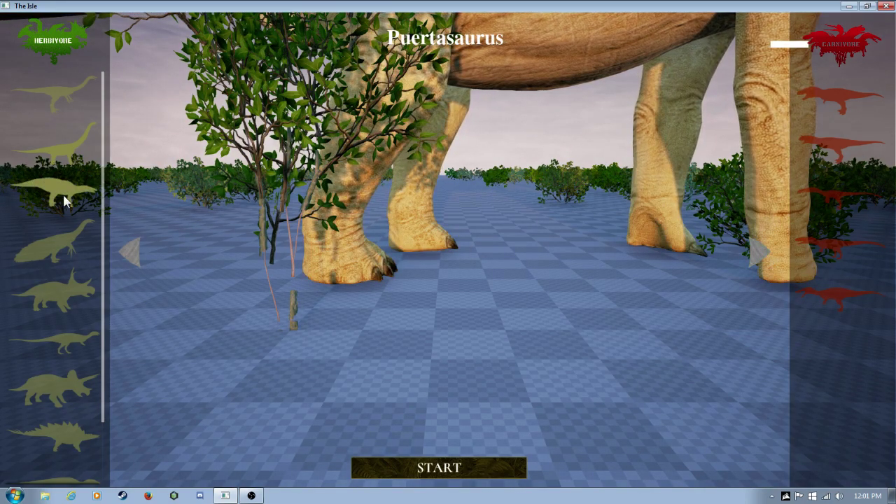
- Preview Shantungosaurus skins, the white Therizinosaurus and the striped Diabloceratops
click(62, 199)
click(762, 251)
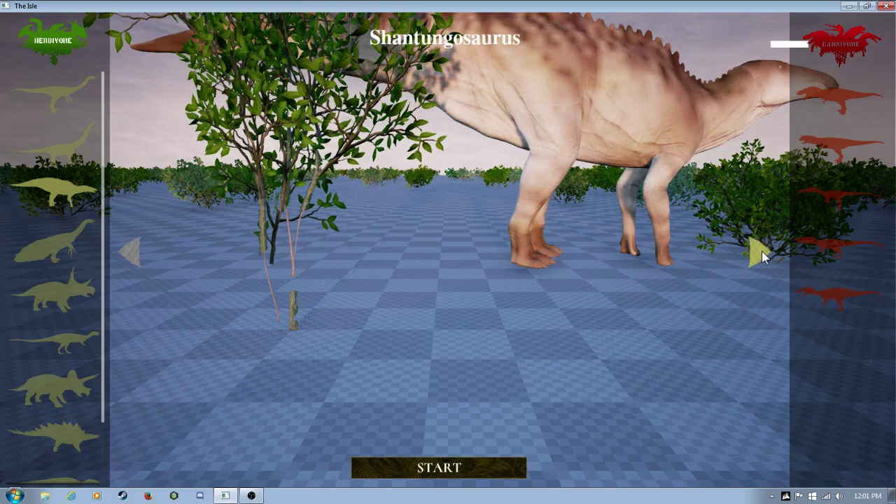
click(762, 251)
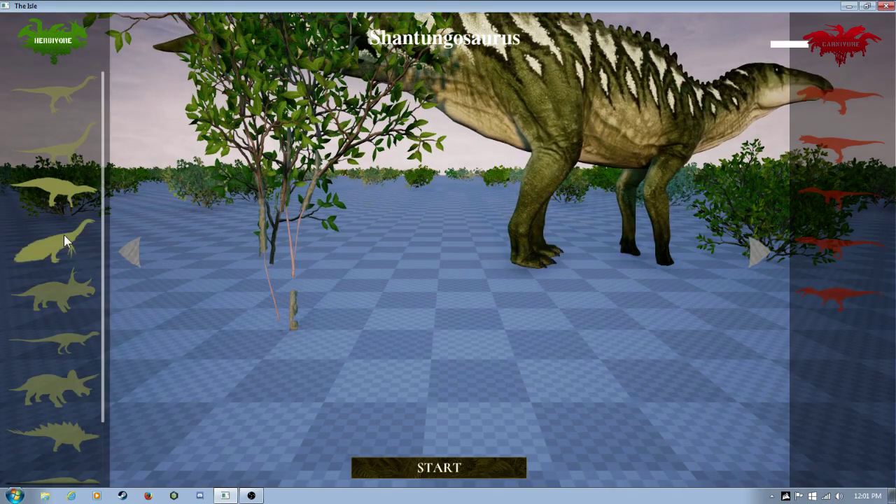
click(63, 240)
click(765, 253)
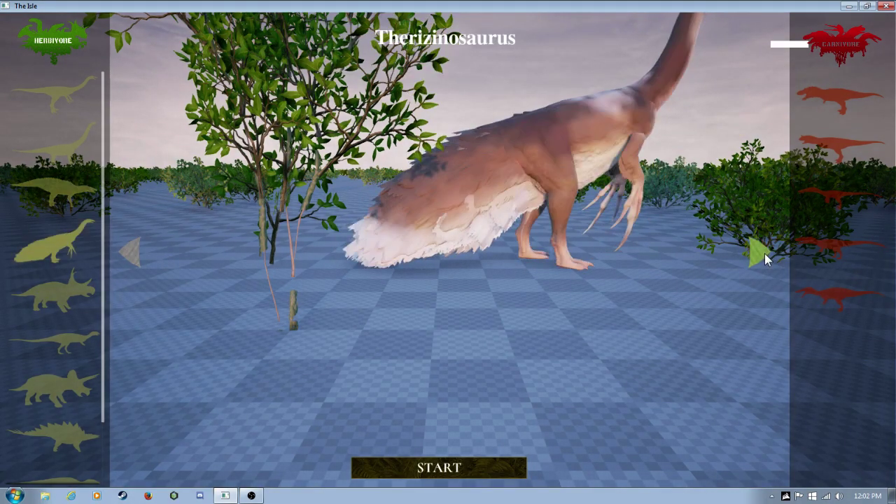
click(764, 254)
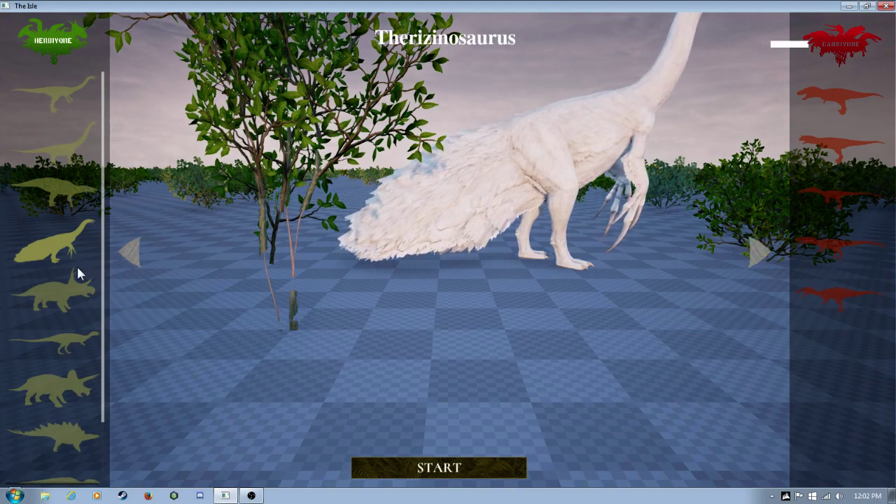
click(69, 282)
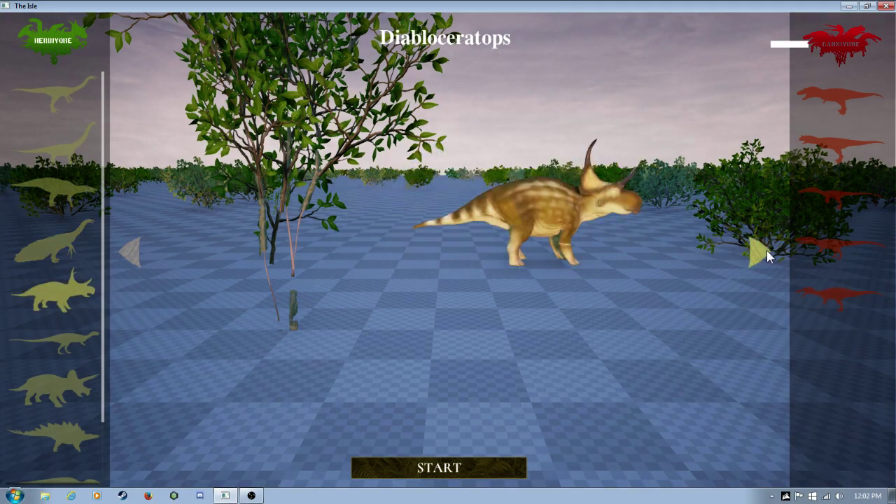
click(767, 250)
- Preview the Dryosaurus, a Triceratops alternate skin, and Stegosaurus skins
click(58, 342)
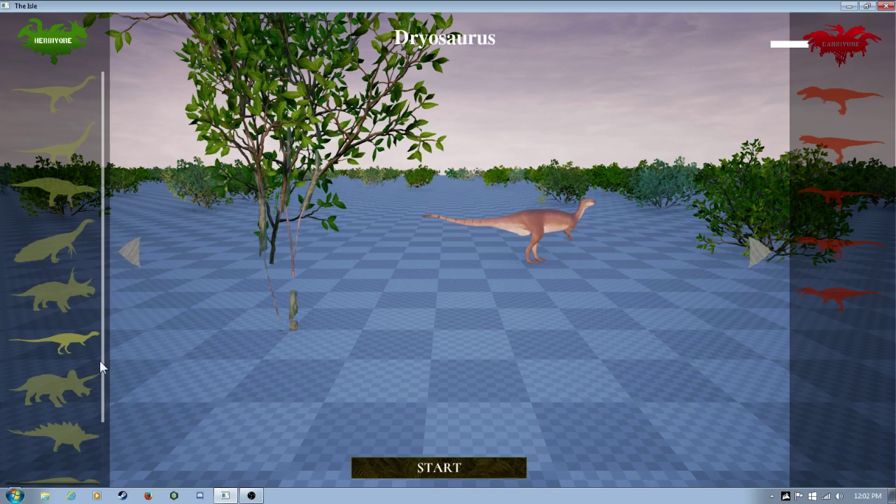
click(70, 380)
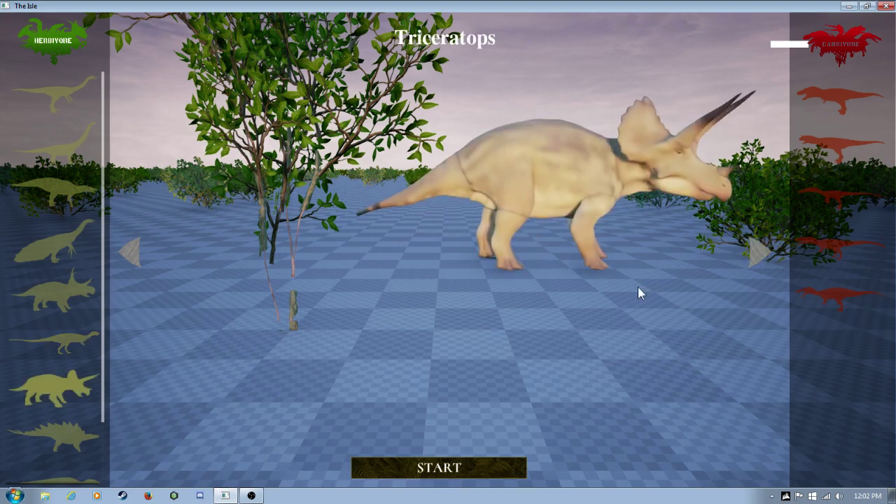
click(759, 256)
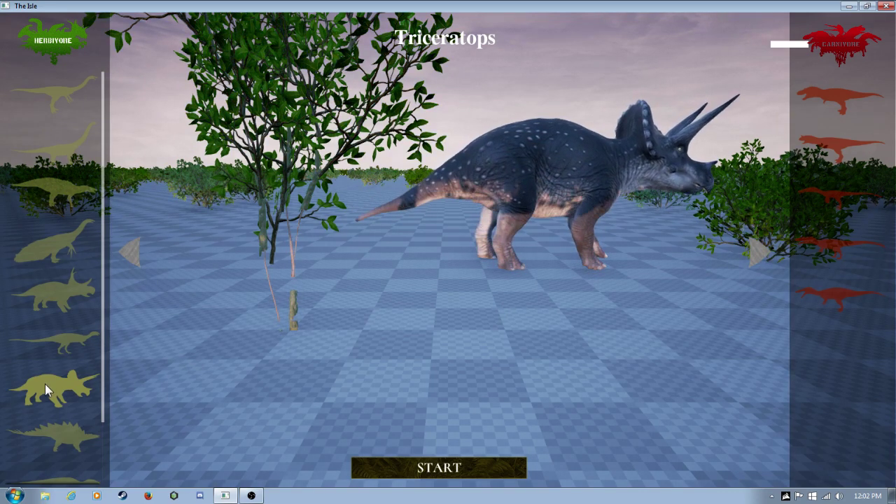
click(56, 435)
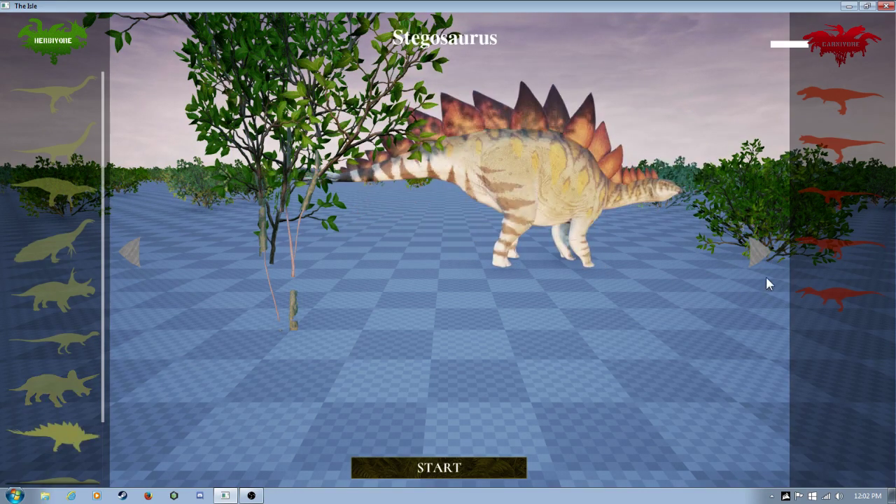
click(772, 258)
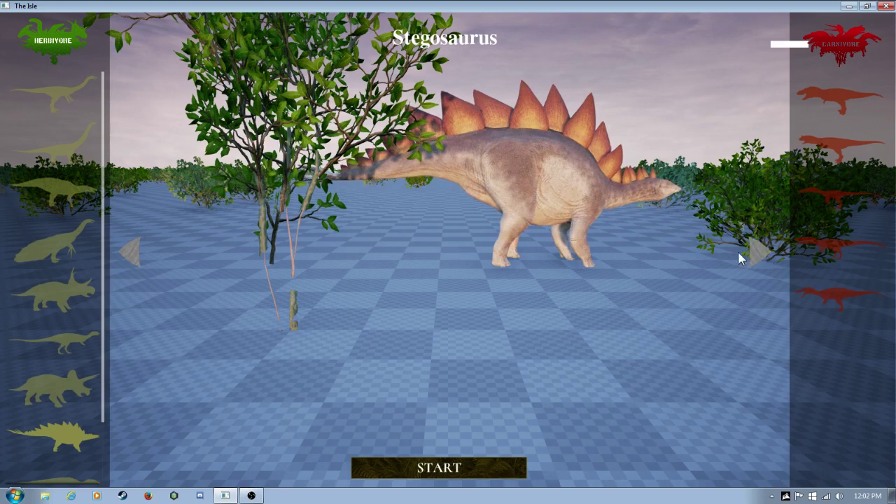
click(136, 253)
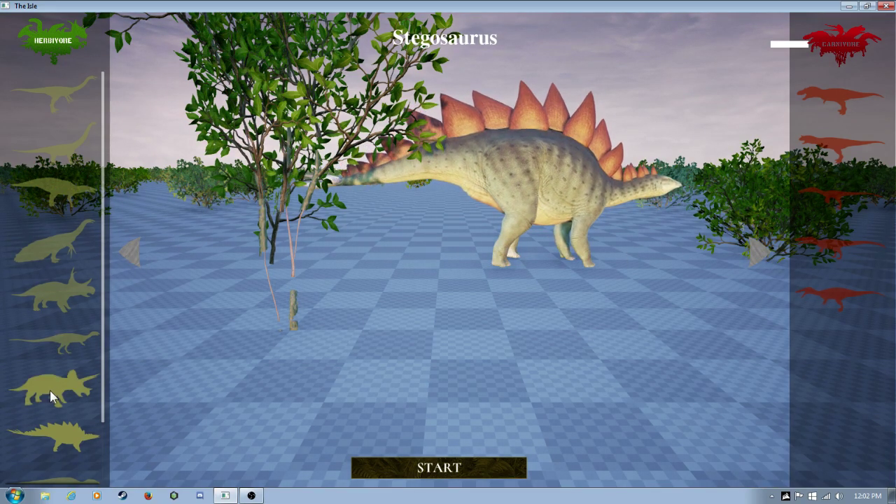
scroll(56, 399, down, 3)
- Browse Maiasaura skins and the striped Ankylosaurus, then select the red-and-white Austroraptor
click(89, 422)
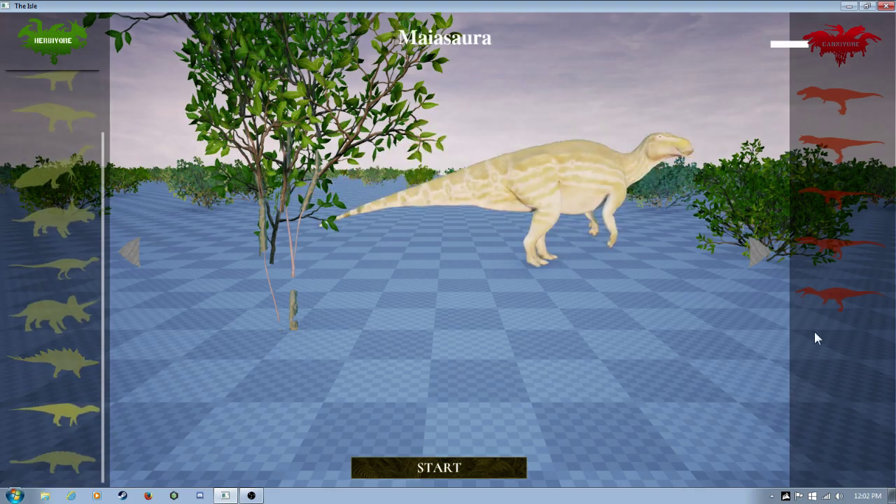
click(769, 254)
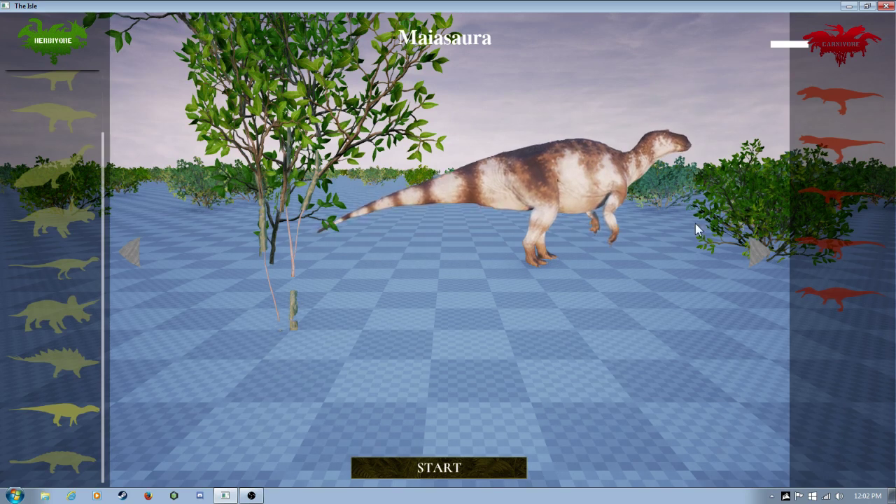
click(74, 457)
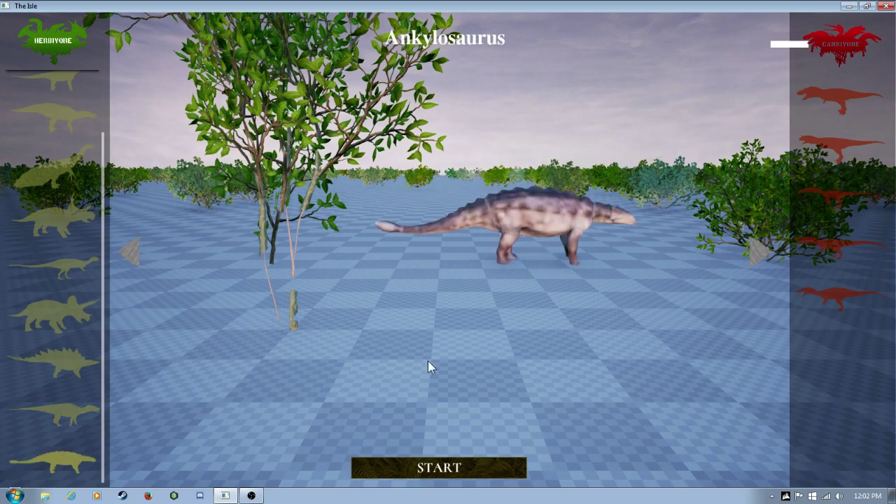
click(761, 253)
click(758, 246)
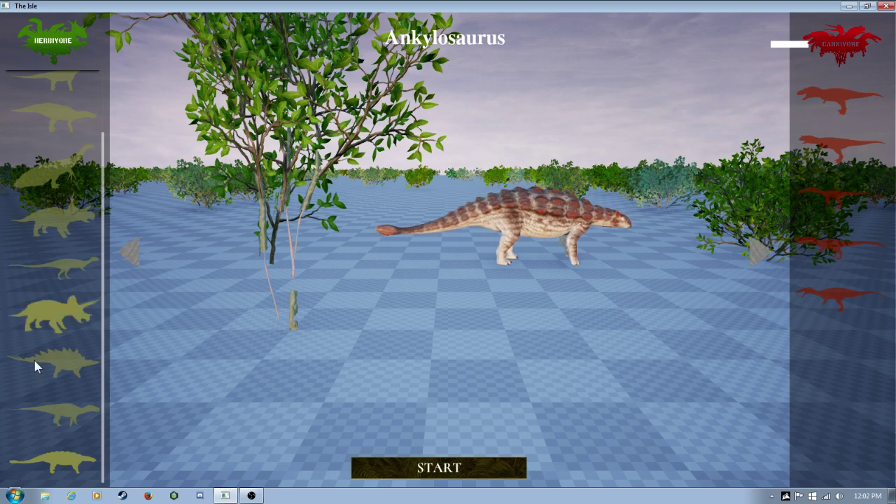
click(847, 197)
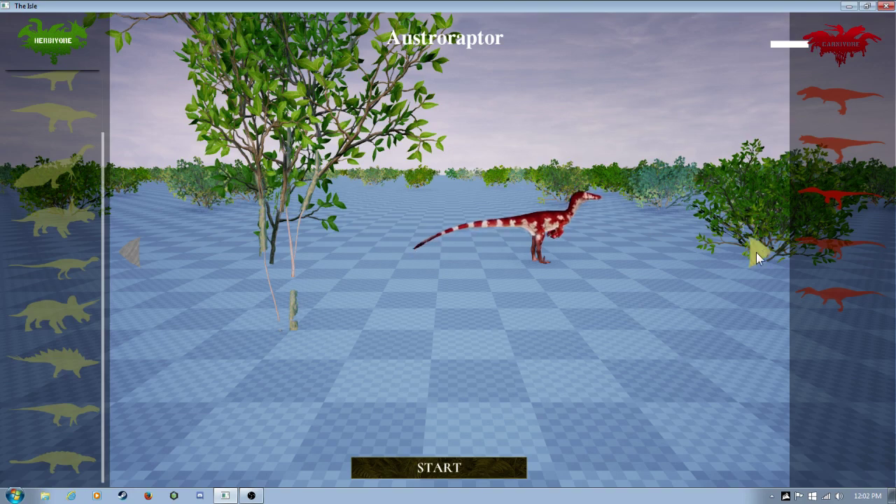
- Spawn as the red-and-white Austroraptor and, after it dies, return to dinosaur selection
click(450, 469)
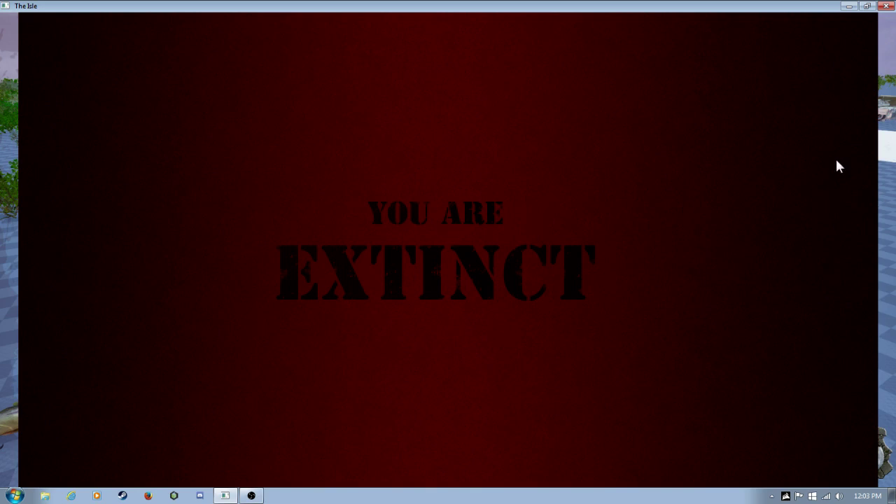
click(808, 137)
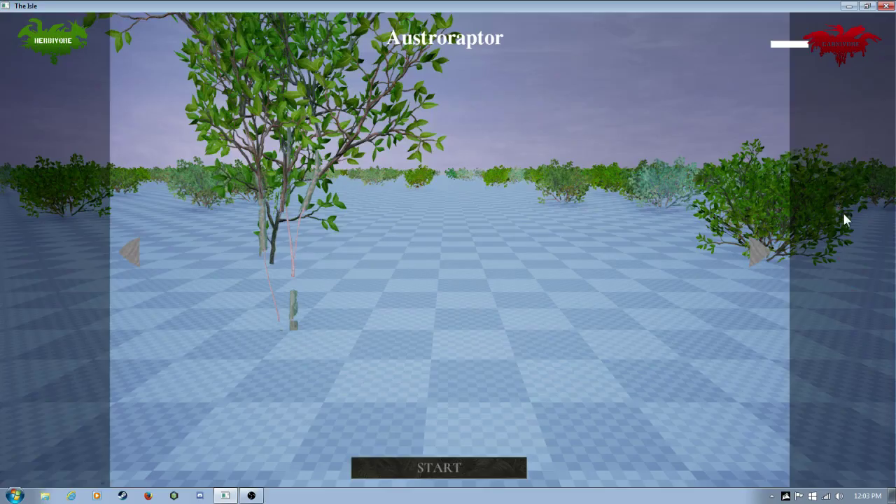
- Spawn as the white Austroraptor and orbit the camera around it
click(754, 256)
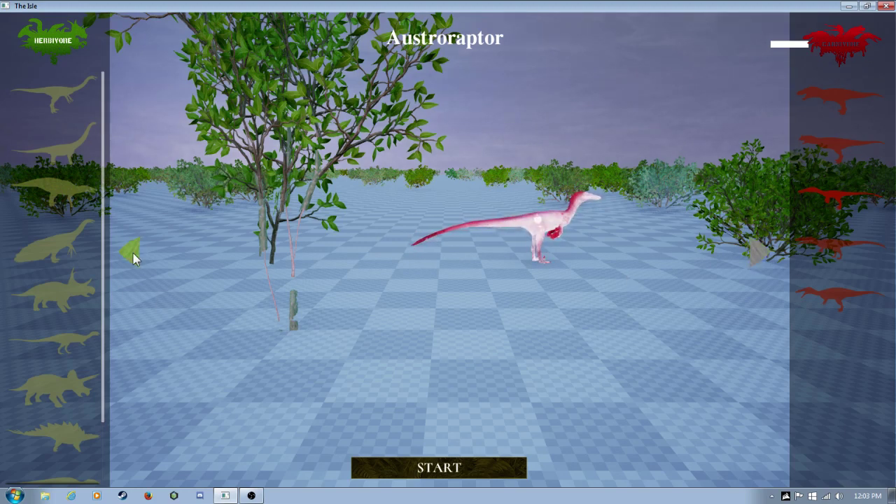
click(476, 467)
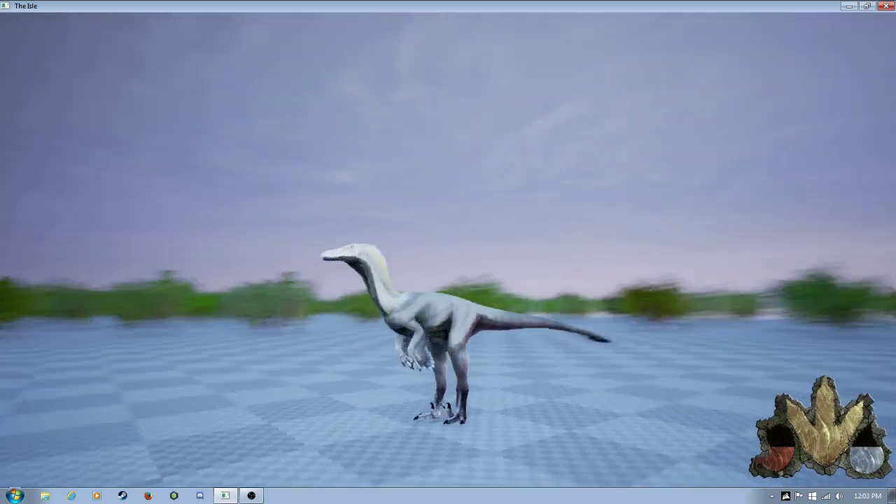
drag(448, 252, 630, 252)
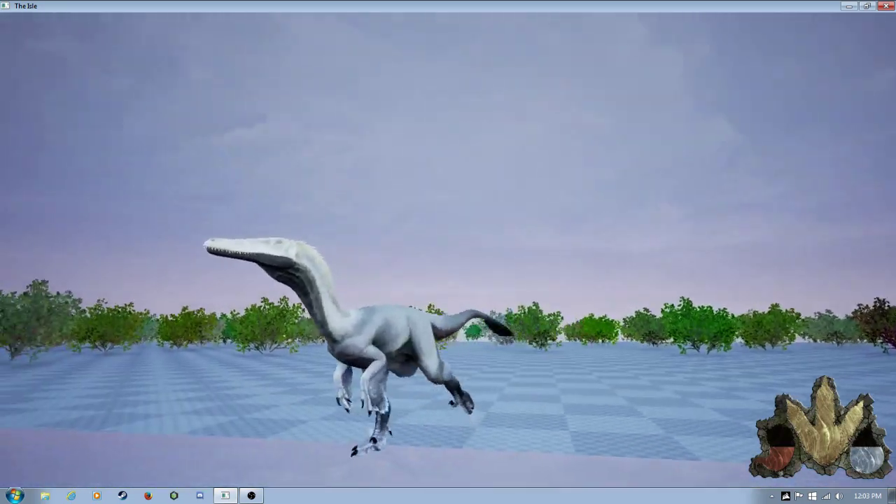
drag(448, 252, 280, 175)
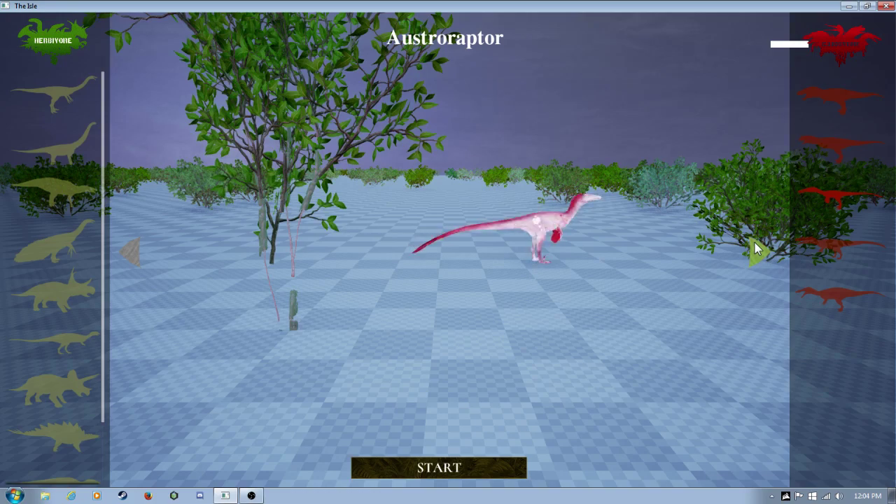
- Spawn as the red Austroraptor, roam the test map, then bring up the pause menu
click(467, 470)
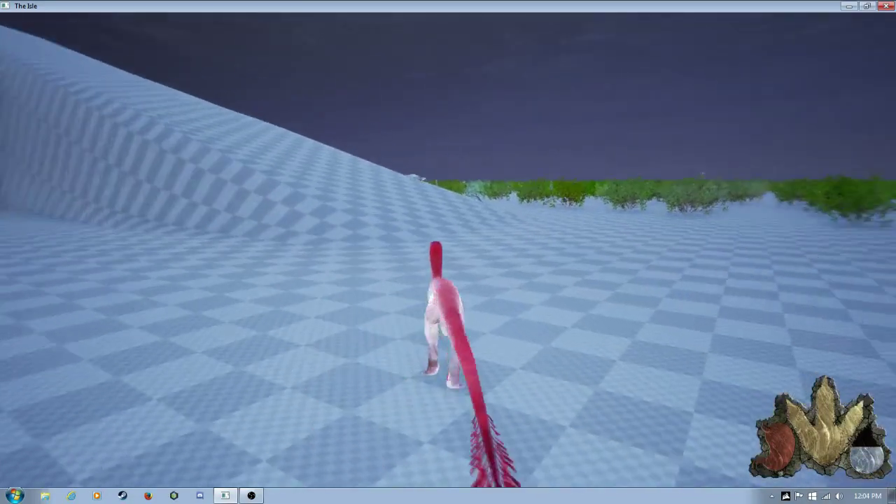
key(Escape)
key(Escape)
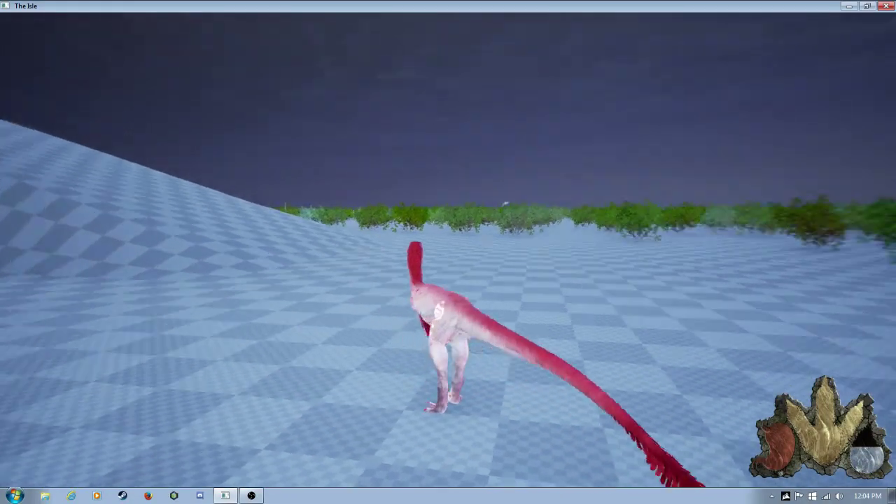